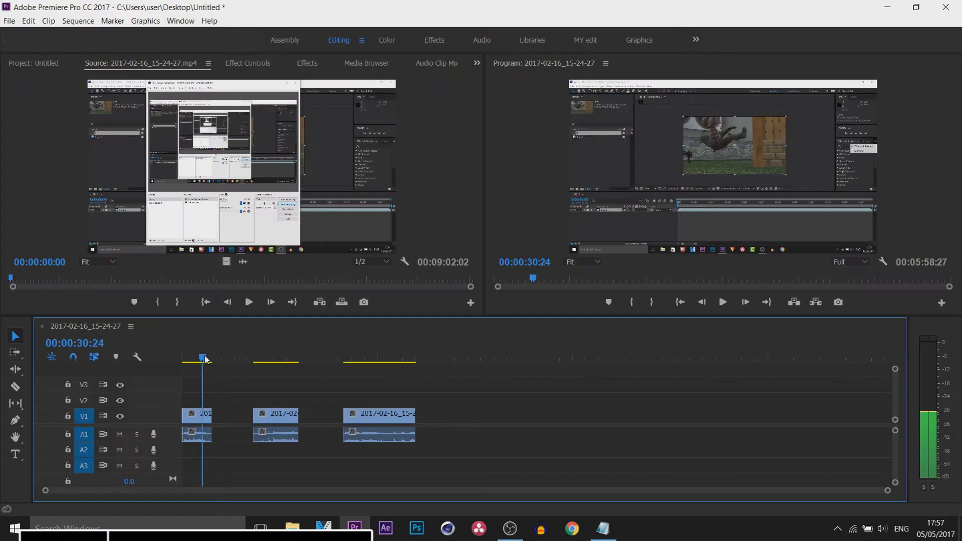
Nest the first timeline clip into a new sequence named 'video 1'.
drag(205, 360, 225, 379)
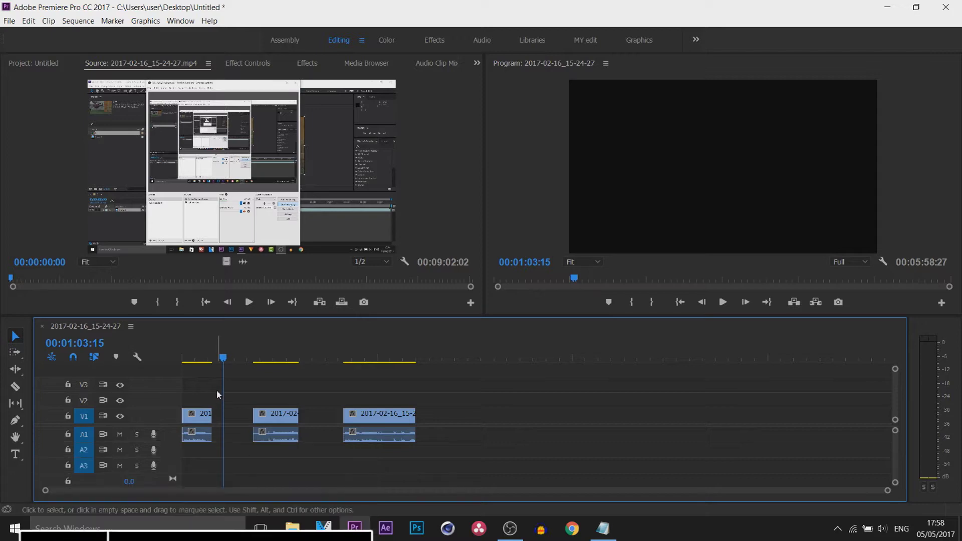
click(202, 416)
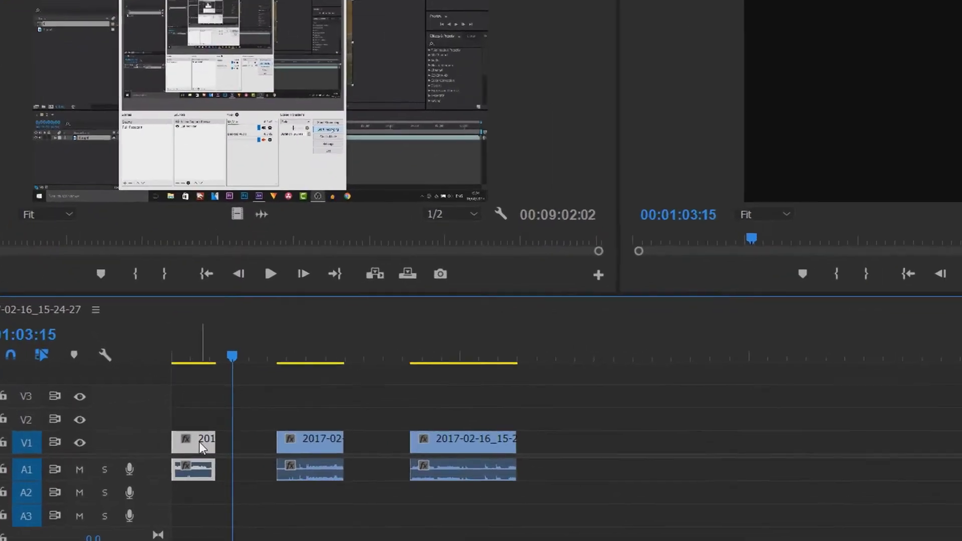
right_click(200, 442)
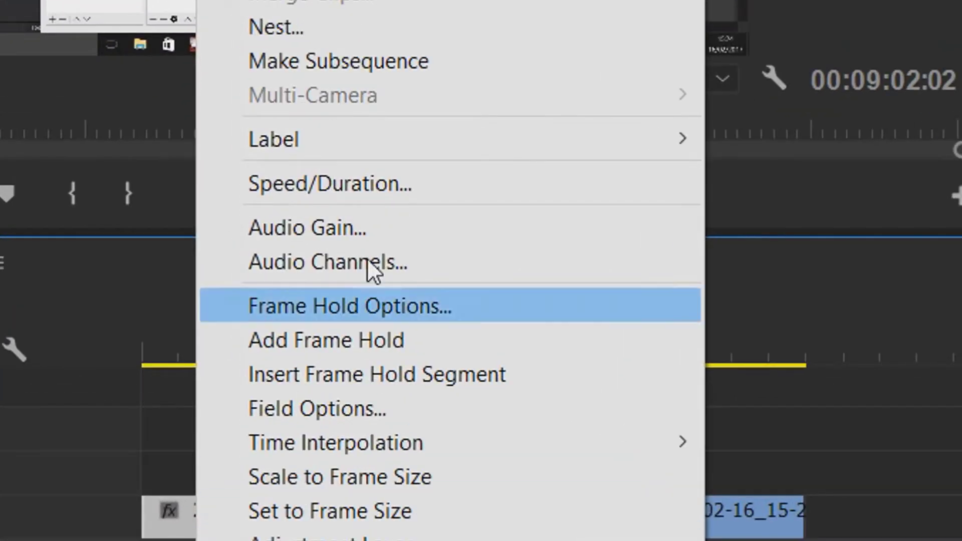
click(292, 193)
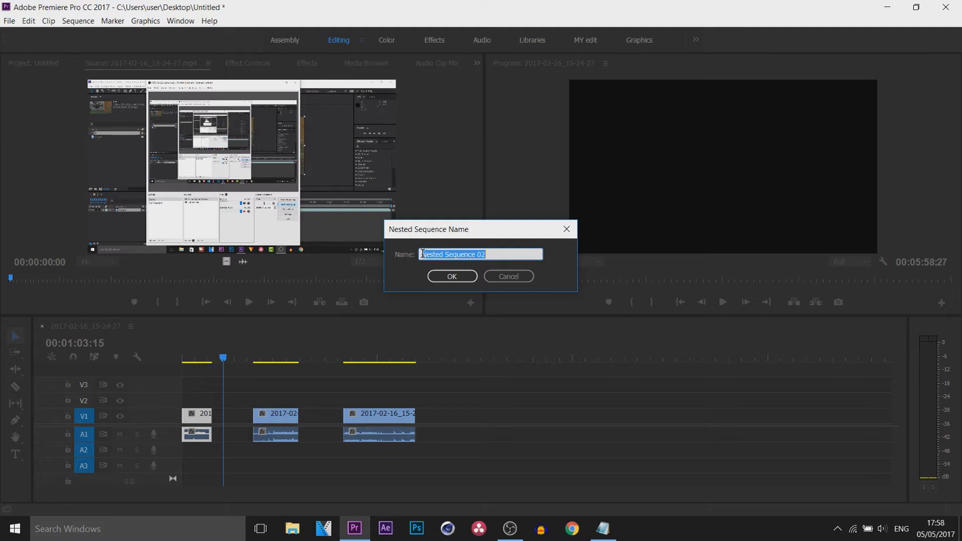
text(video 1)
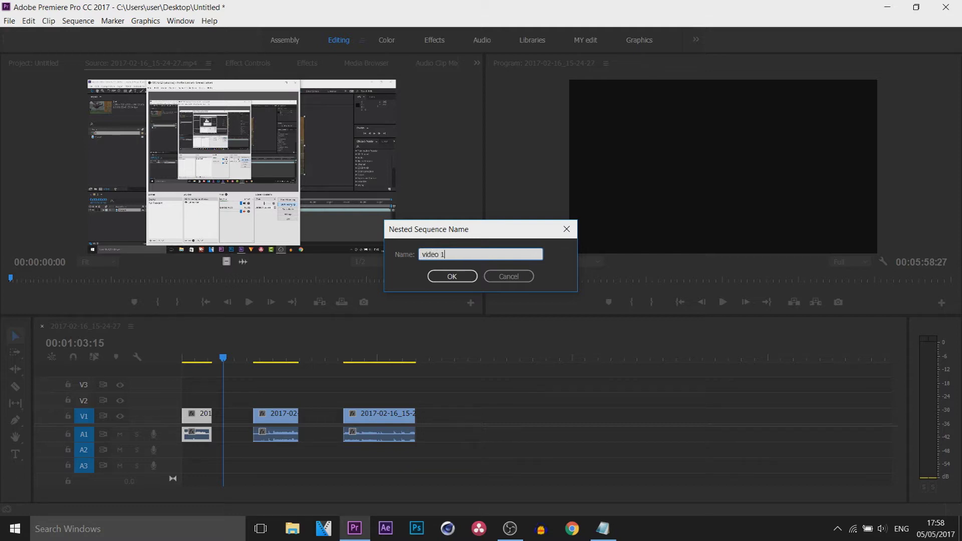
key(Return)
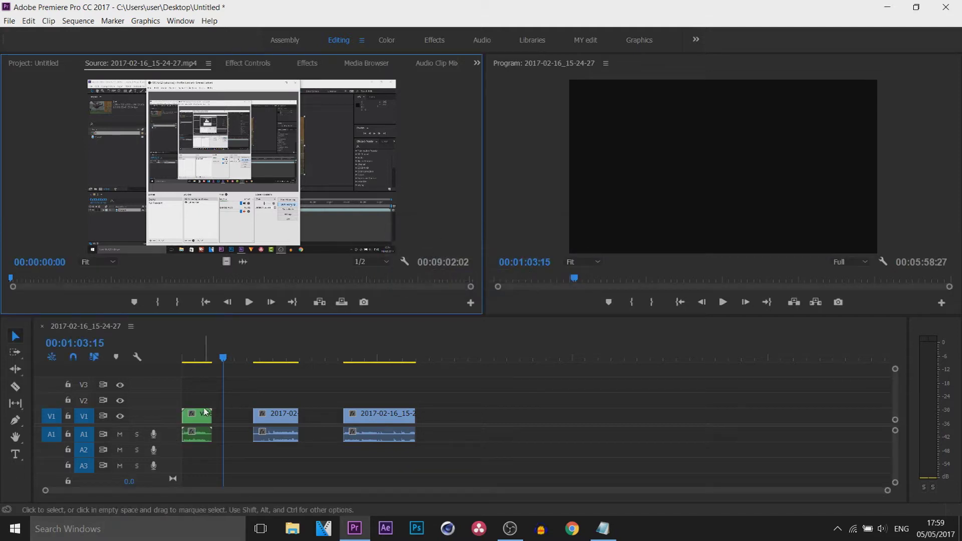
Nest the second timeline clip into a sequence named 'Video 2'.
drag(244, 387, 296, 454)
right_click(289, 426)
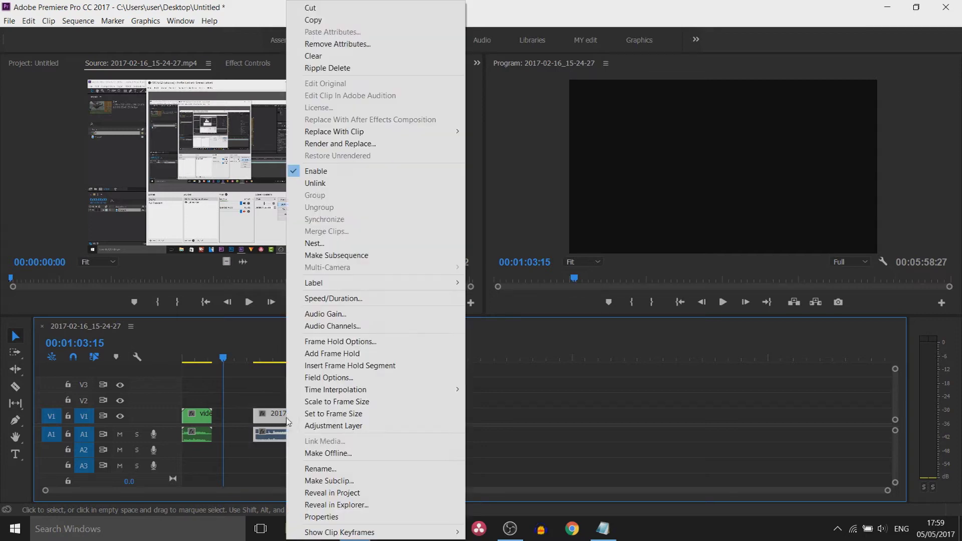
click(329, 243)
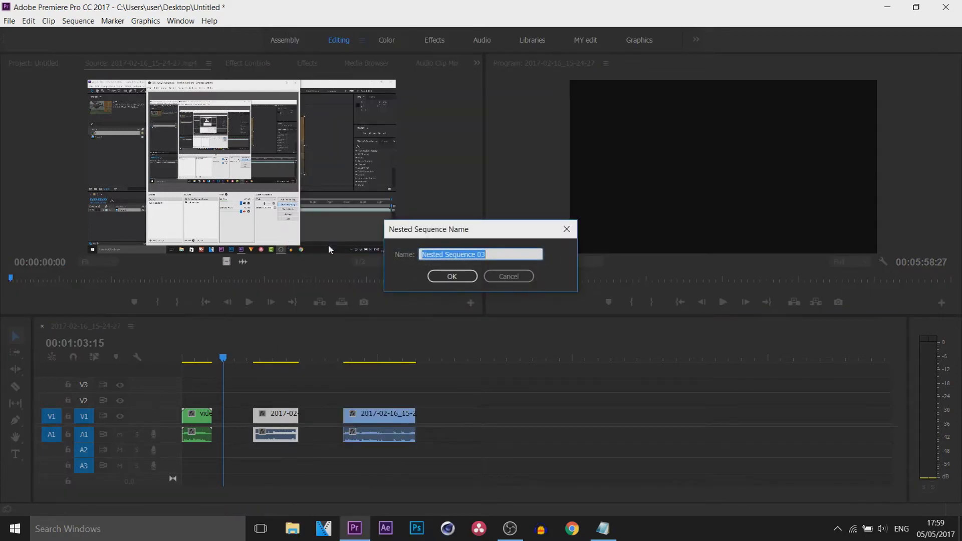
text(Video 2)
key(Return)
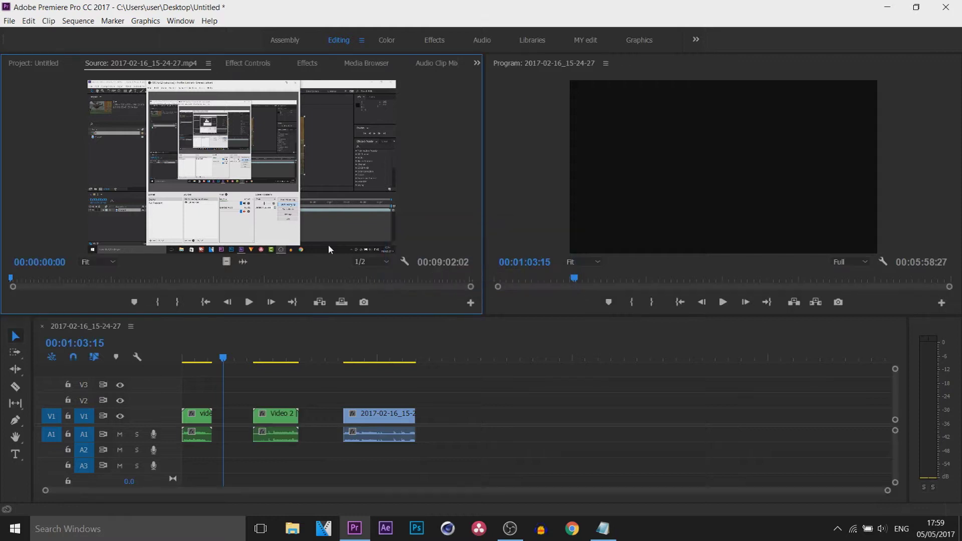
Nest the third timeline clip into a sequence named 'Video 3'.
click(360, 417)
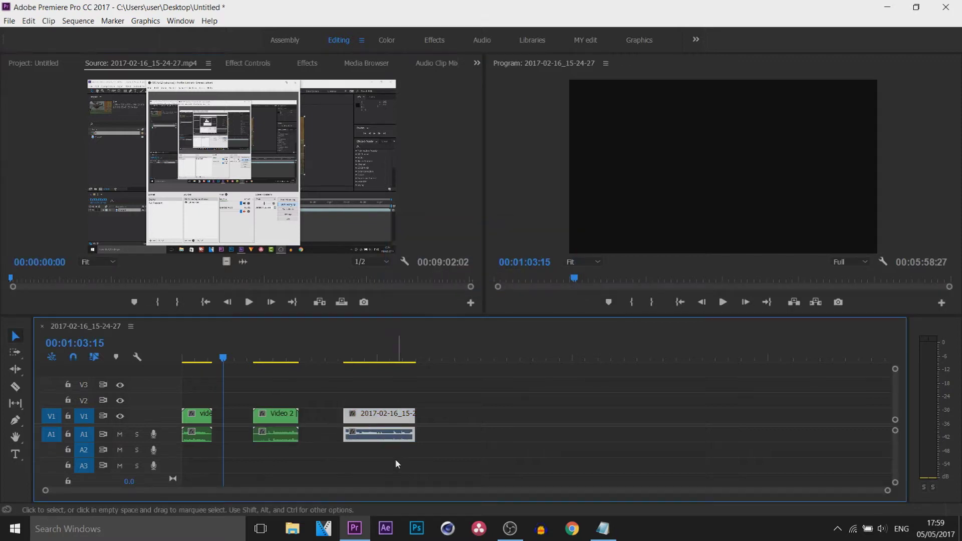
right_click(391, 422)
click(441, 239)
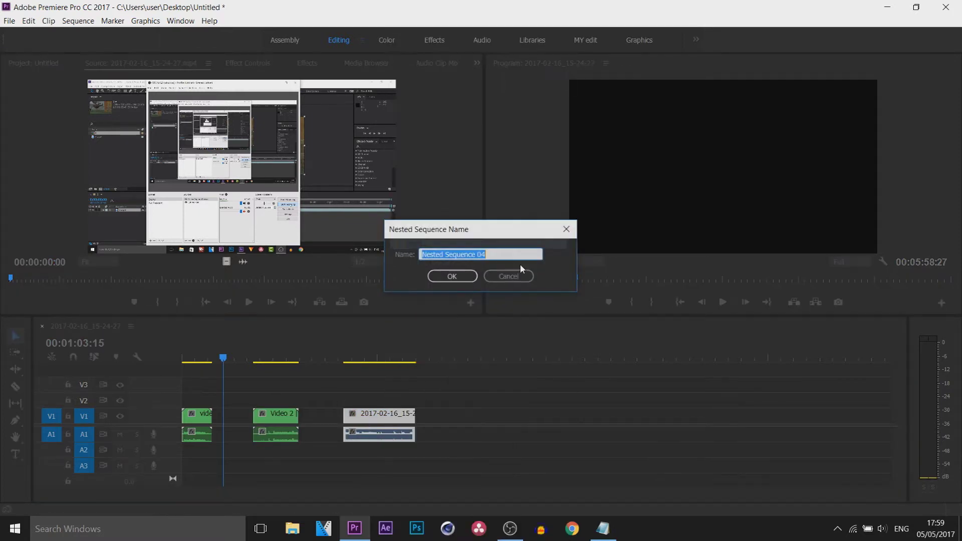
text(Video 3)
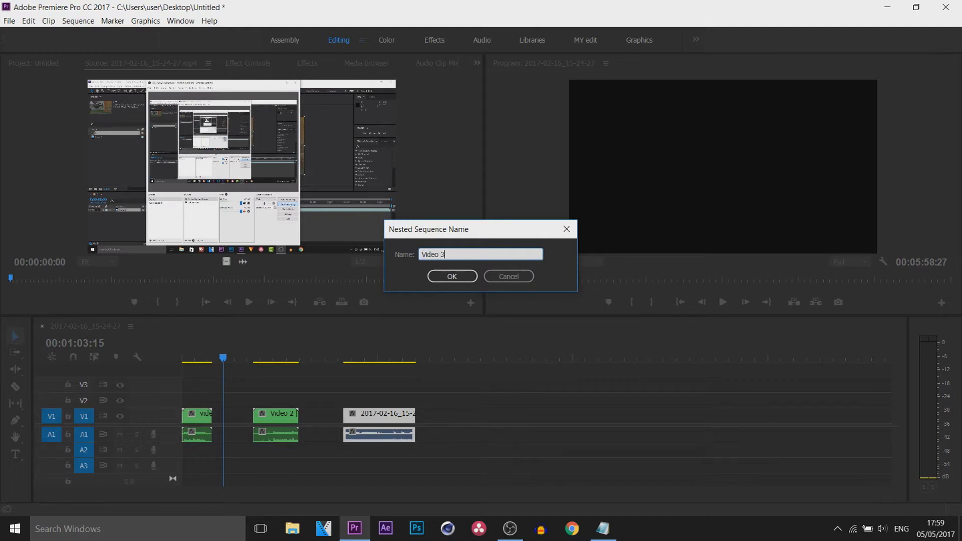
key(Return)
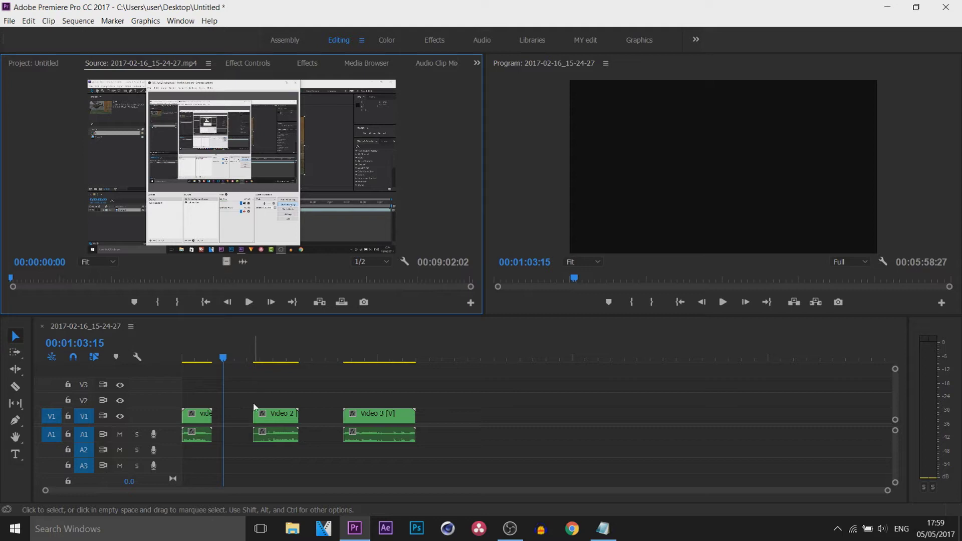
Select the video 1, Video 2 and Video 3 sequences in the Project panel and bring up Export Settings with Ctrl+M.
click(35, 67)
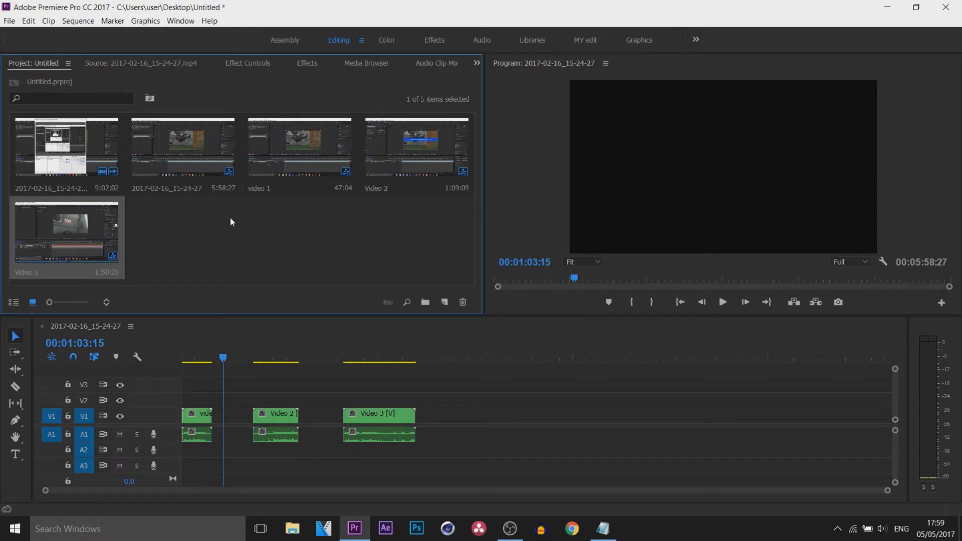
click(300, 158)
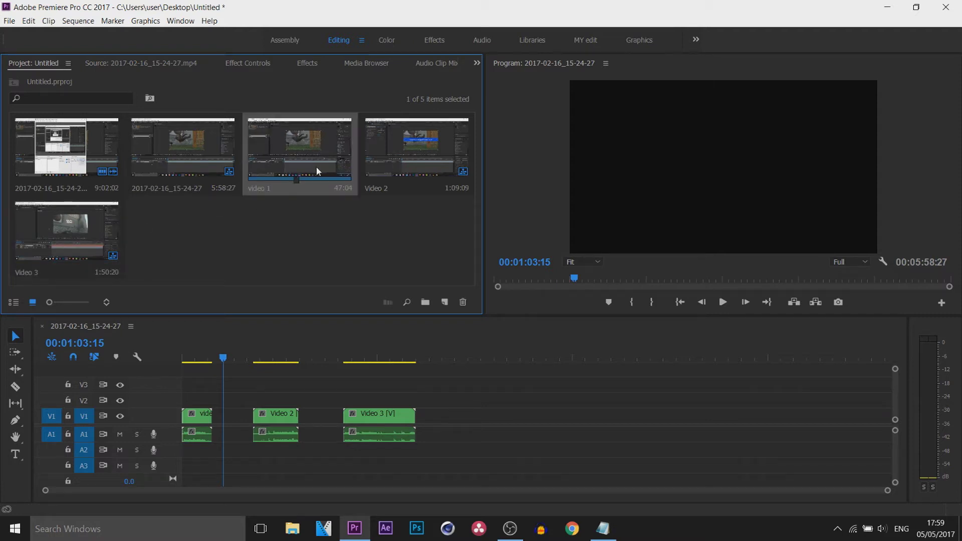
ctrl+click(404, 164)
ctrl+click(104, 236)
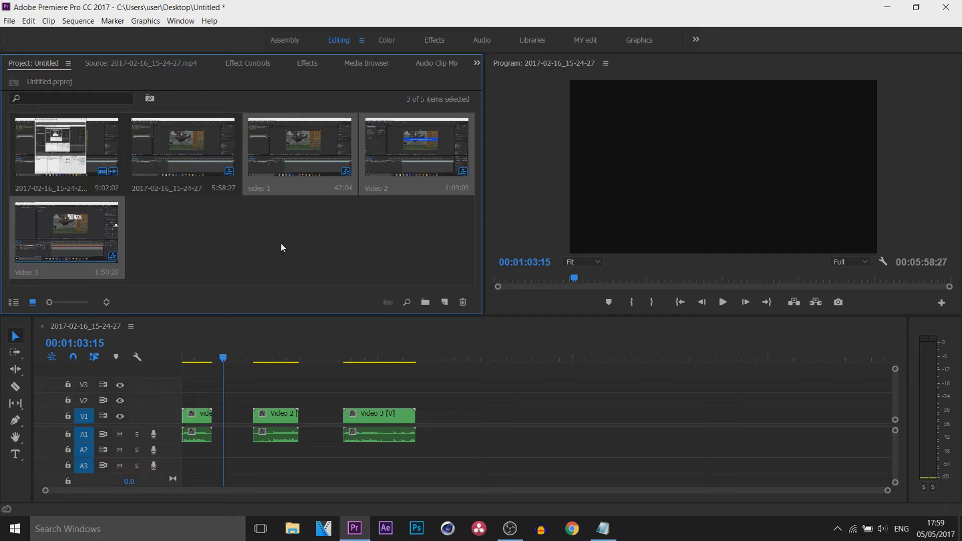
key(ctrl+m)
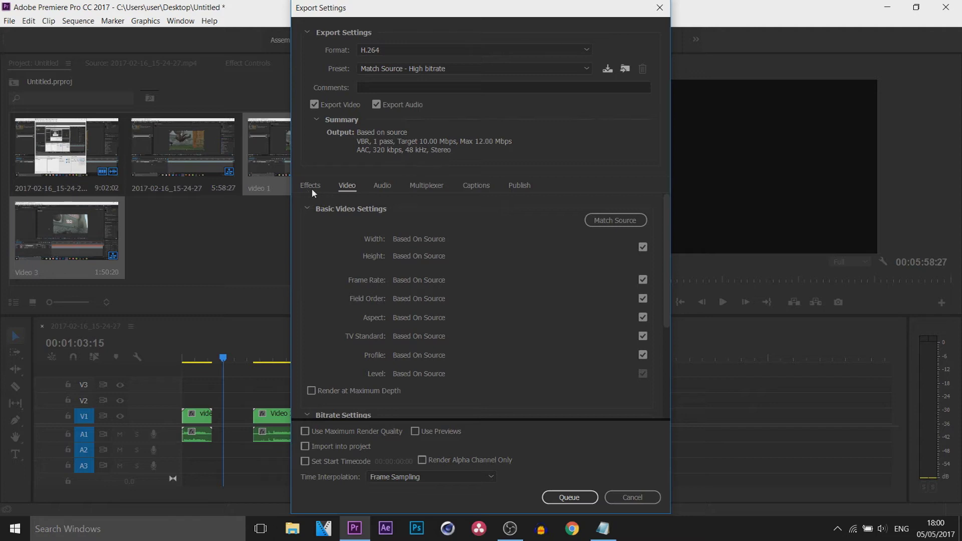
Queue the three sequences in Media Encoder as H.264, Match Source – High bitrate.
click(569, 497)
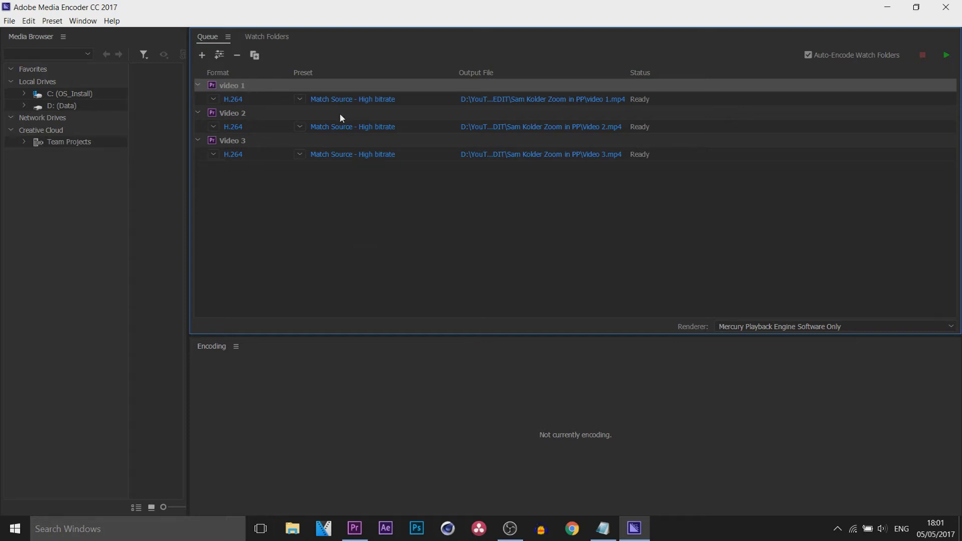
Save the video 1 and Video 2 outputs to the Desktop, then start encoding the queue.
mouse_move(332, 104)
mouse_move(233, 147)
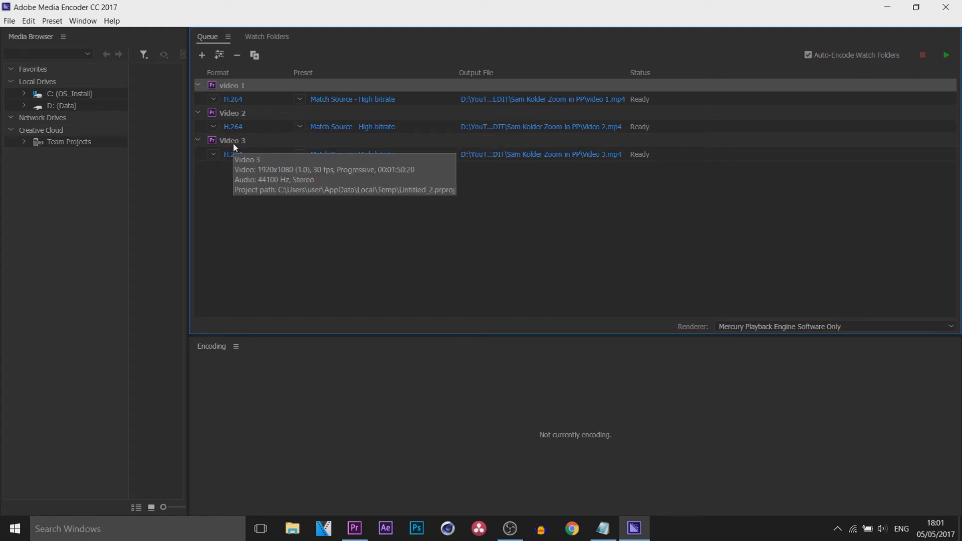
click(496, 103)
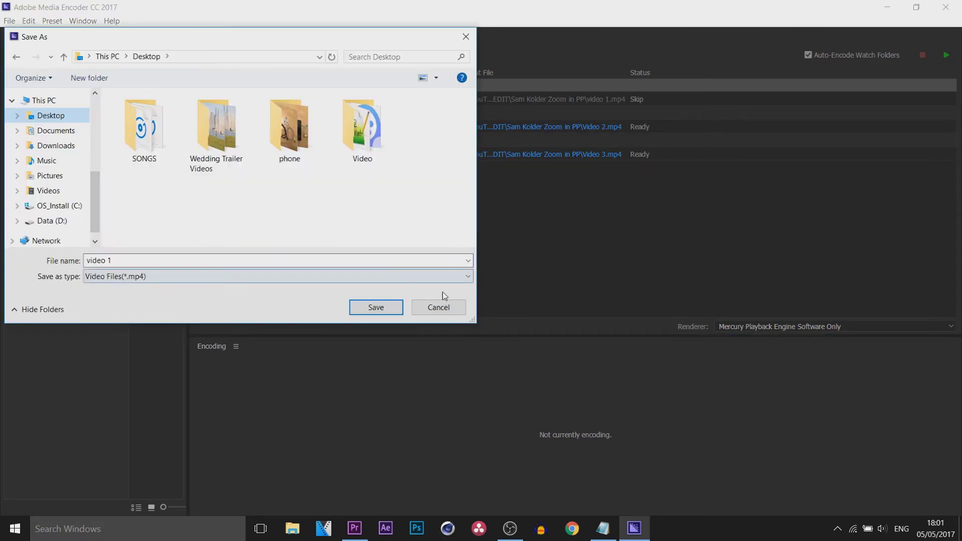
click(384, 306)
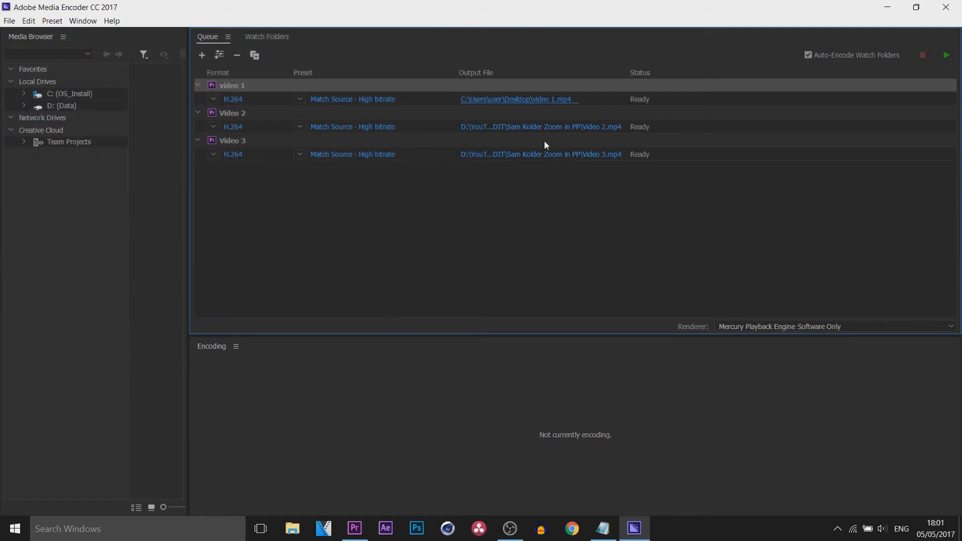
click(503, 129)
click(44, 114)
click(380, 306)
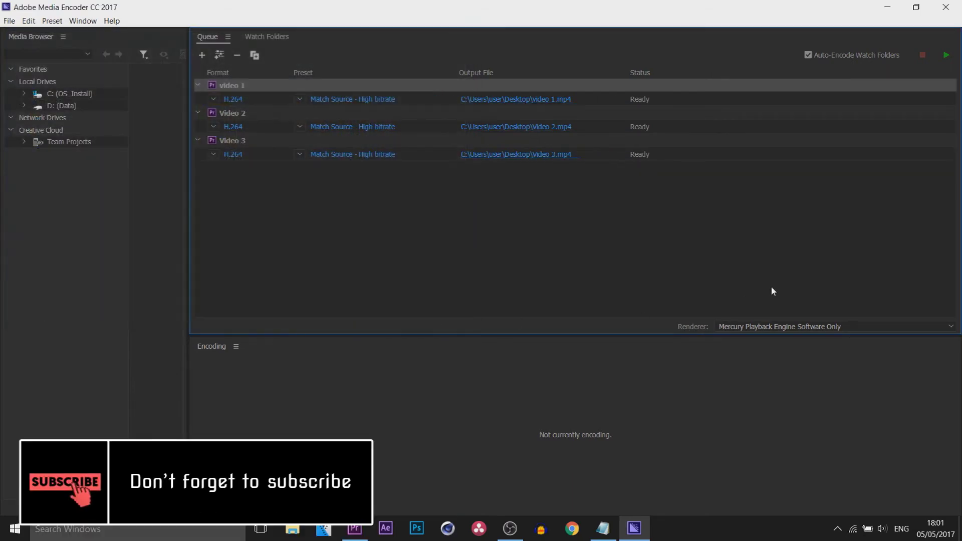
click(945, 56)
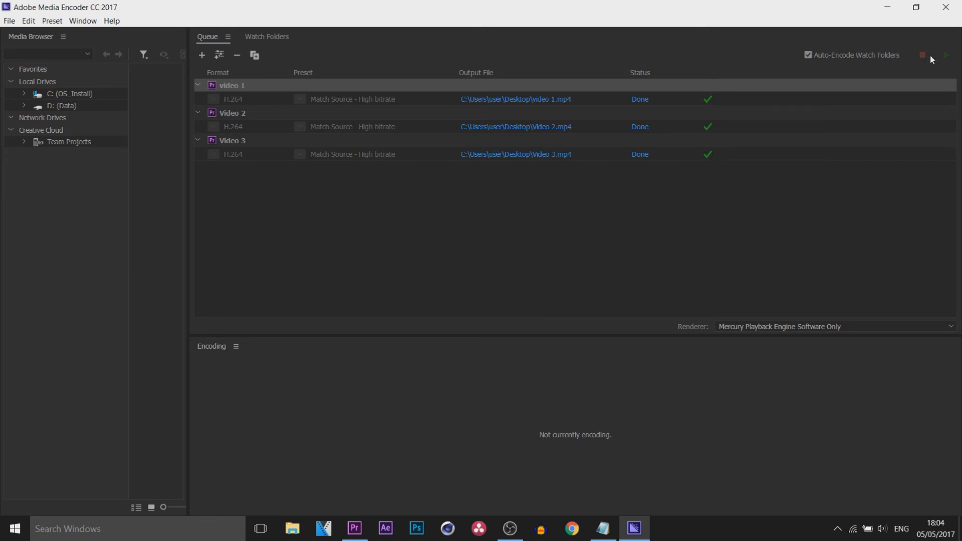
Close Media Encoder after encoding finishes and open the exported video 1 from the Desktop.
click(946, 7)
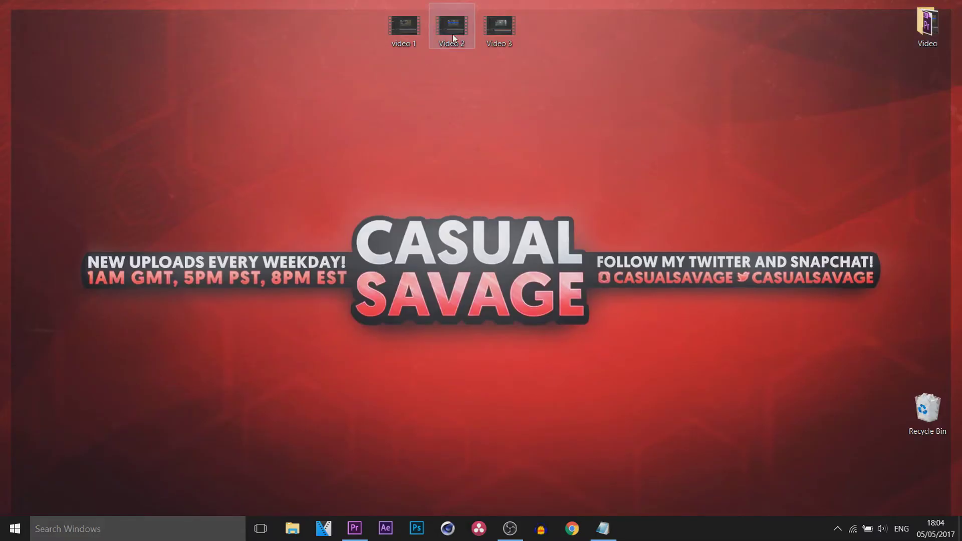
click(401, 41)
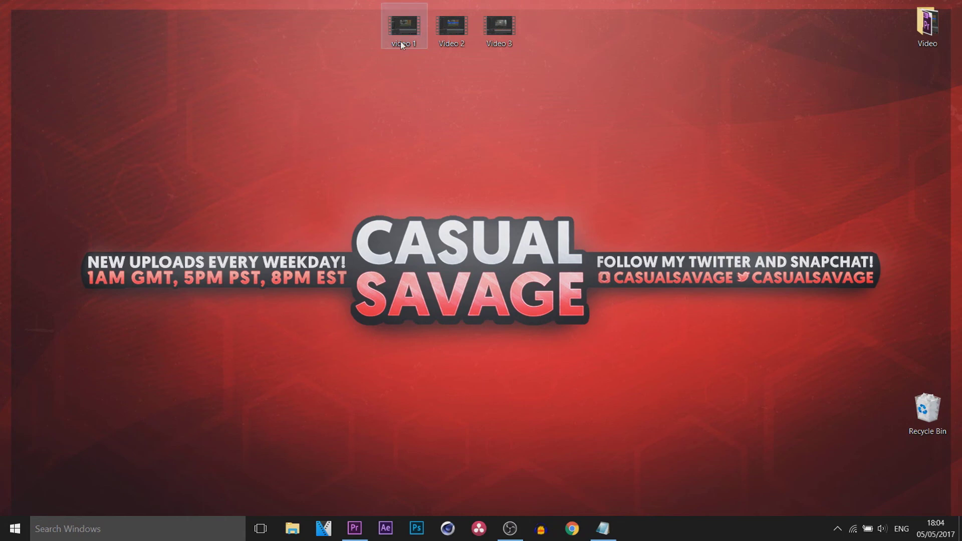
double_click(401, 42)
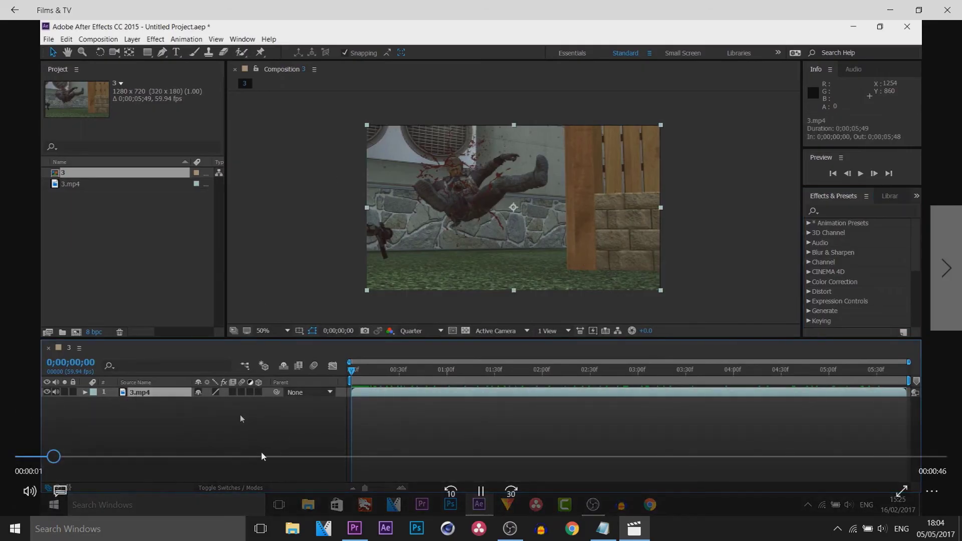
Skip forward through video 1 in Films & TV to about 22 seconds.
click(273, 456)
click(453, 456)
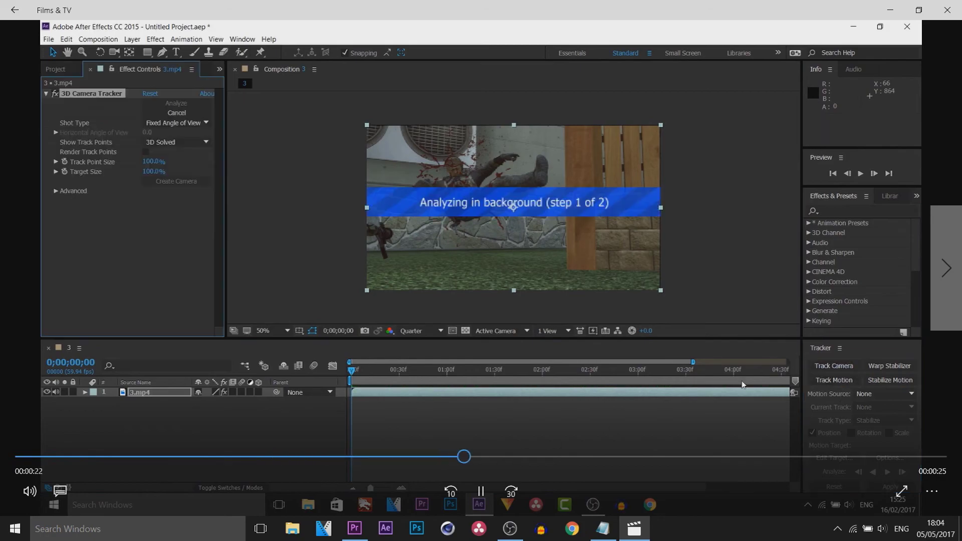